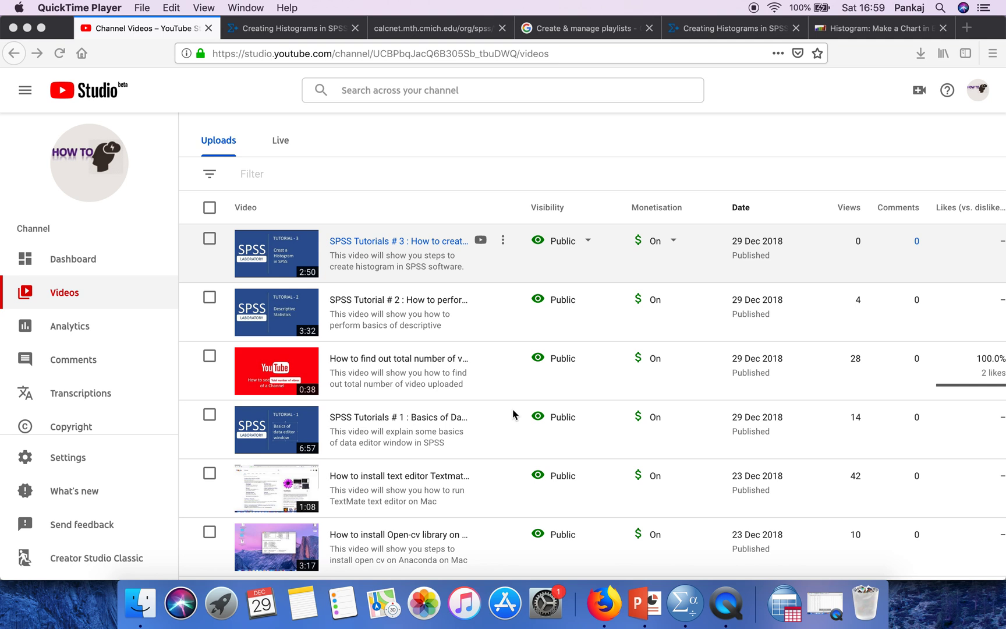
# Bring Firefox forward and open the playlist chooser for the SPSS Tutorials # 1 video.
pyautogui.click(118, 281)
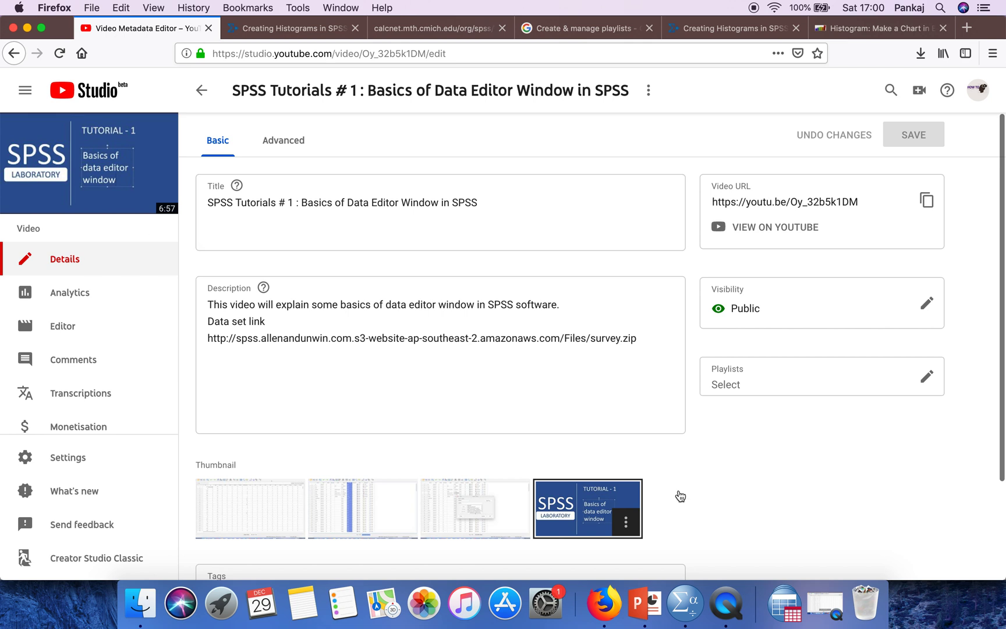
pyautogui.click(748, 388)
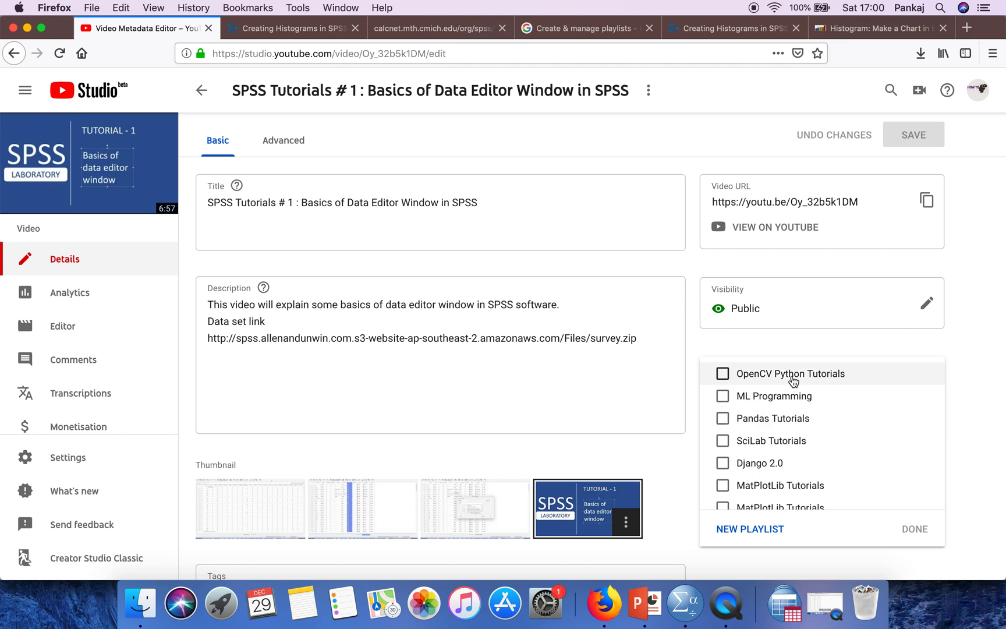
# Create a new public playlist titled 'SPSS Tutorial', checked for this video.
pyautogui.click(744, 530)
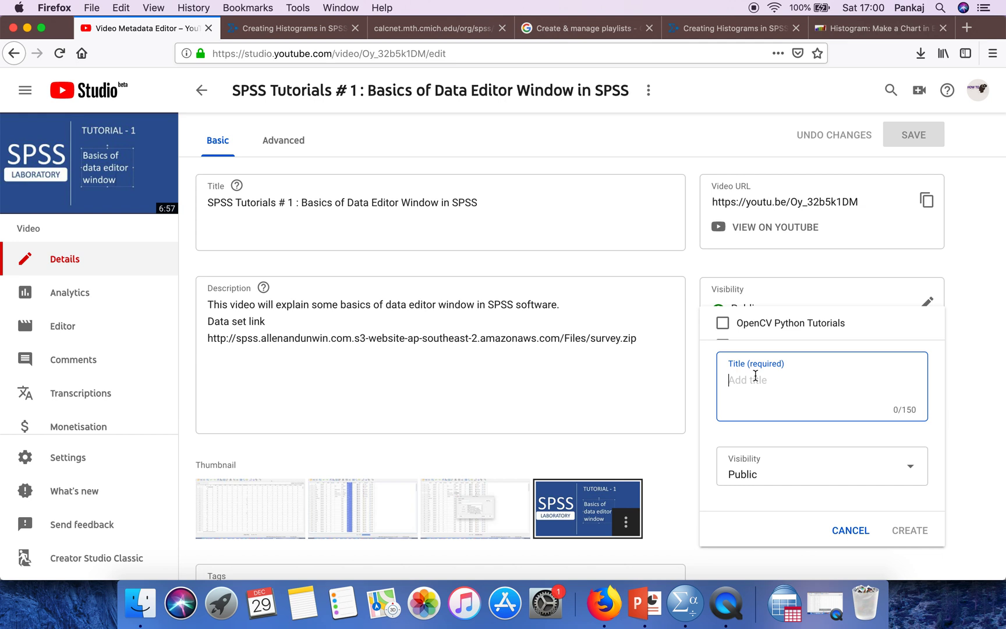
pyautogui.write('SPSS Tutorial')
pyautogui.press('Tab')
pyautogui.click(918, 531)
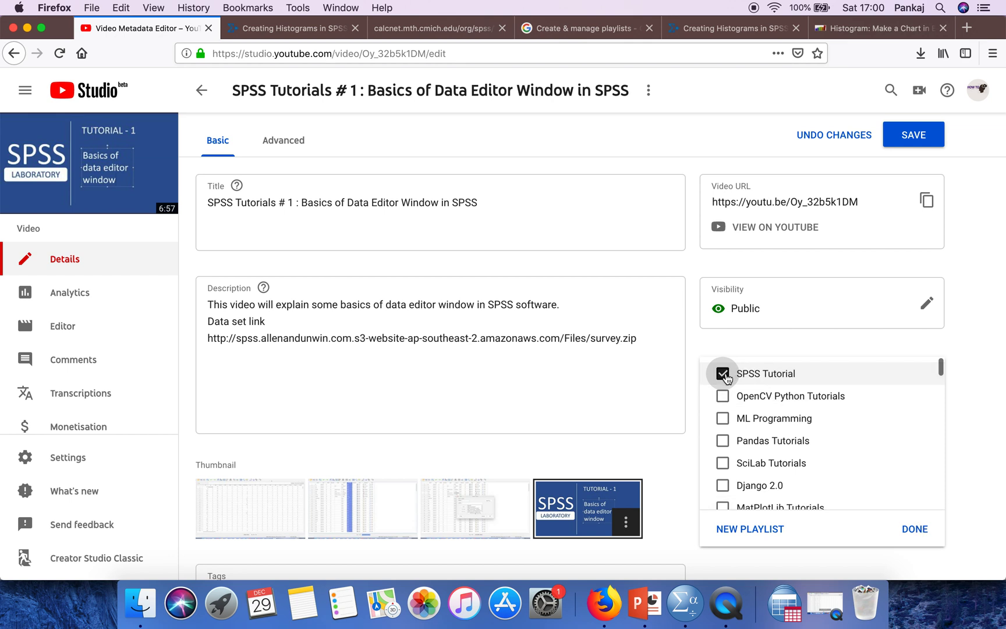
# Confirm 'SPSS Tutorial' as the video's playlist and save the details.
pyautogui.click(915, 528)
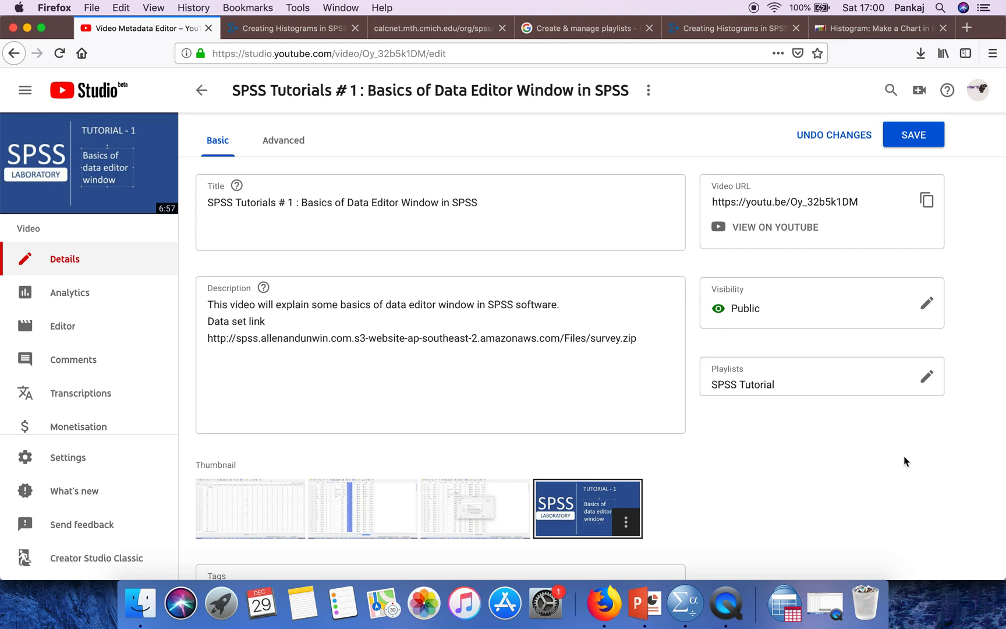
pyautogui.click(918, 135)
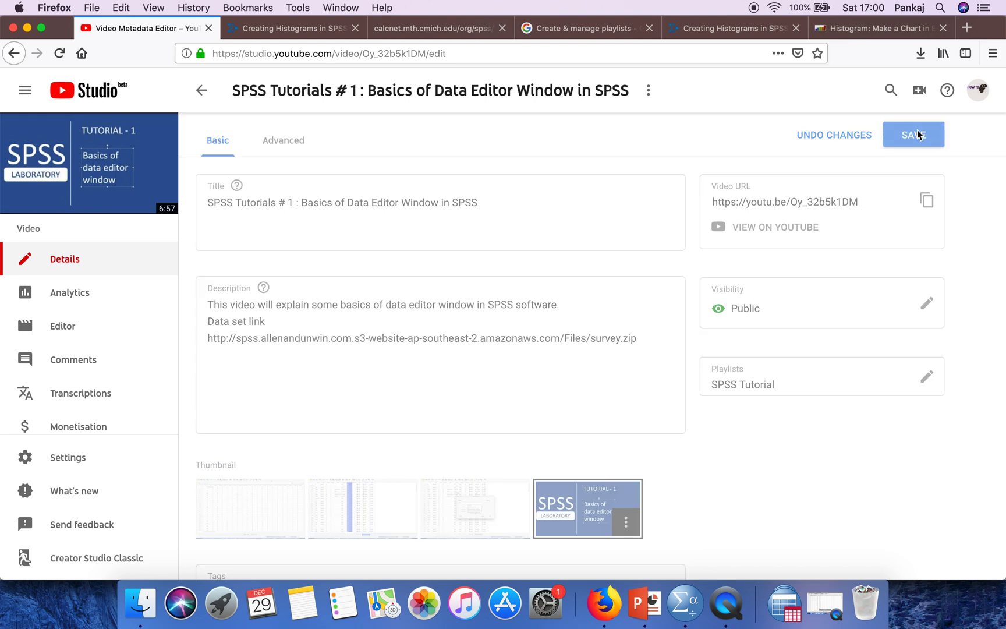